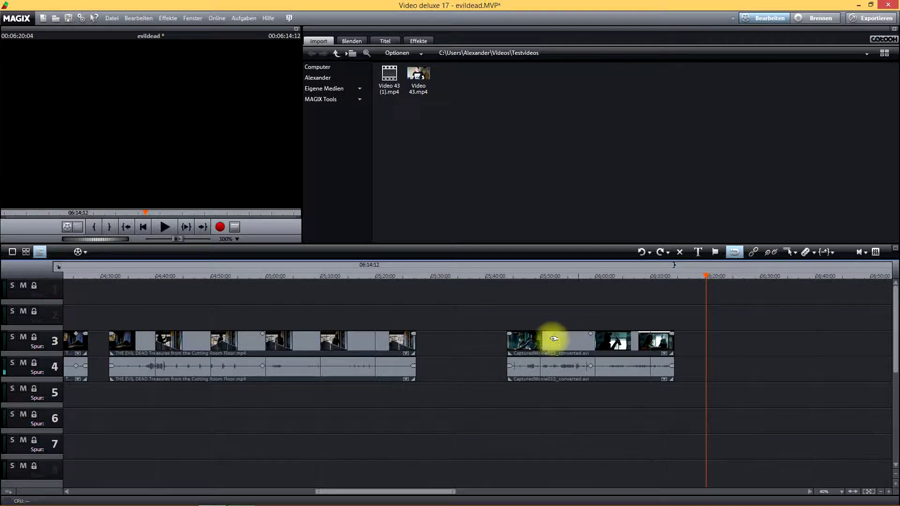
Preview the Evil Dead clip on track 3 at about 04:54 and 04:46 on the timeline
left_click(233, 276)
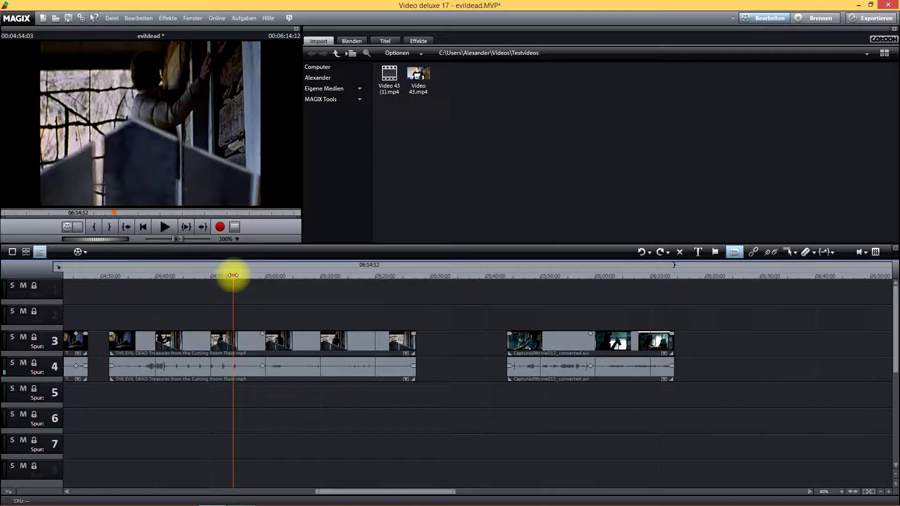
left_click(190, 276)
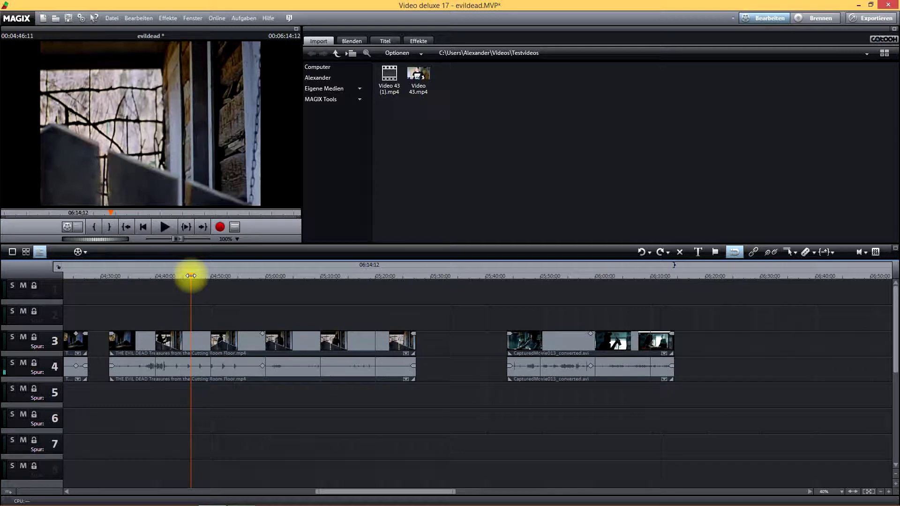
mouse_move(359, 493)
left_mouse_down()
mouse_move(306, 488)
mouse_move(364, 492)
left_mouse_up()
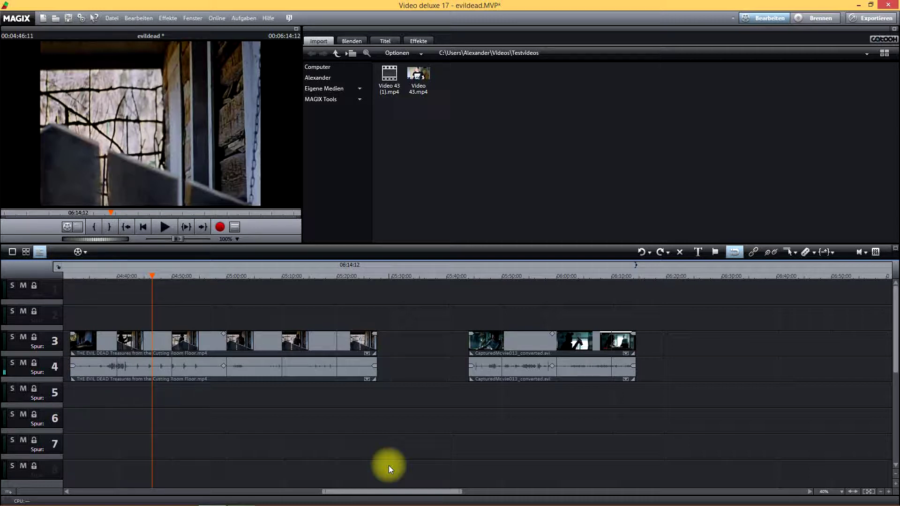
Play the CapturedMovie013_converted.avi clip from its start and stop at the road shot
left_click_drag(462, 274, 466, 276)
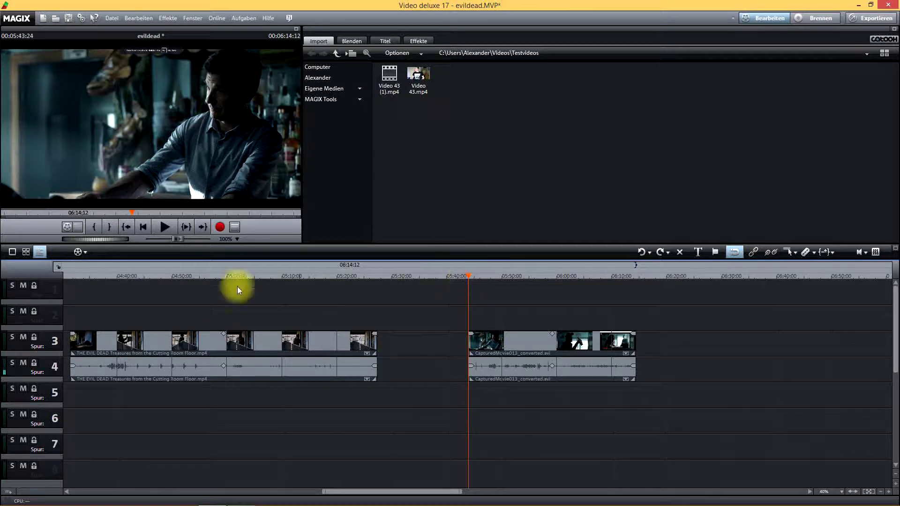
left_click(164, 224)
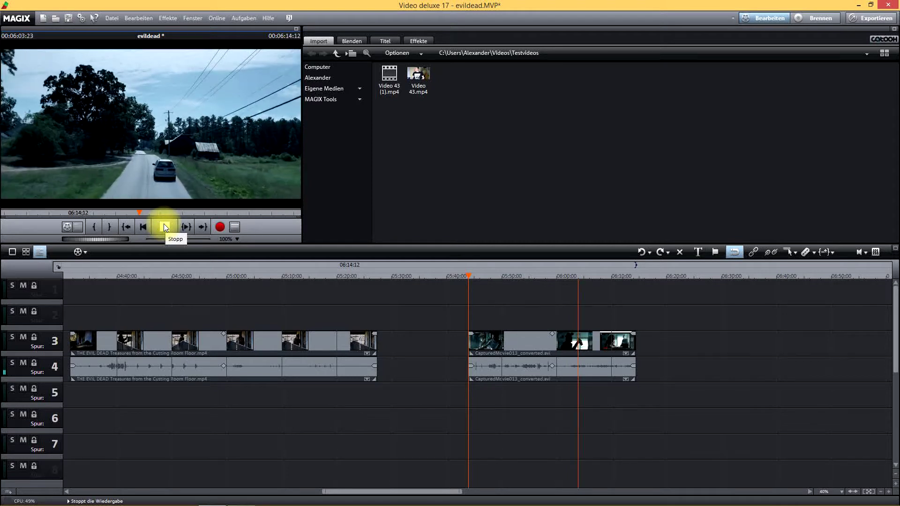
left_click(164, 225)
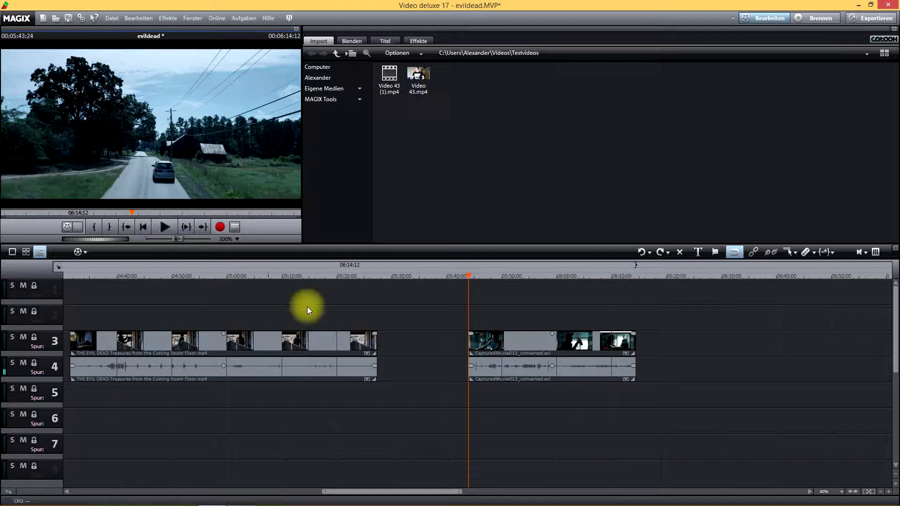
Play the captured movie's bar scene from about 05:52, pausing around its cuts until the road shot
left_click(476, 275)
left_click_drag(476, 275, 512, 283)
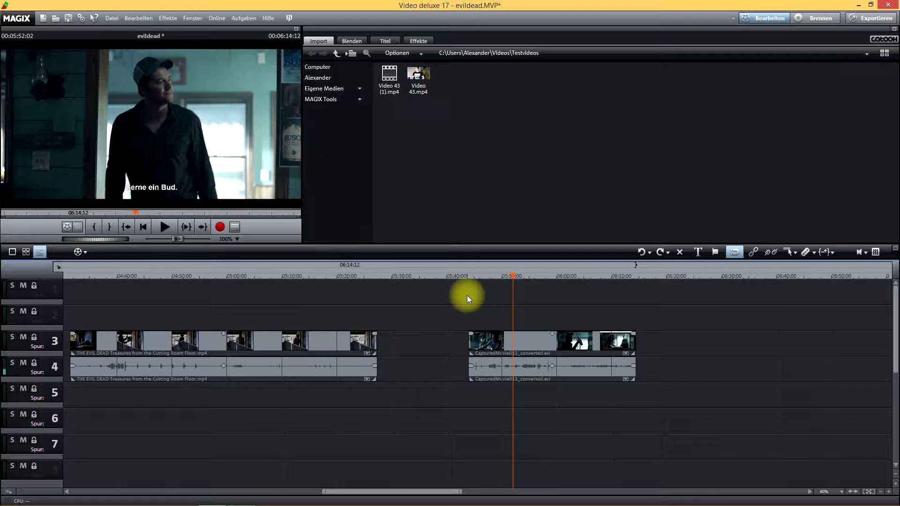
key("space")
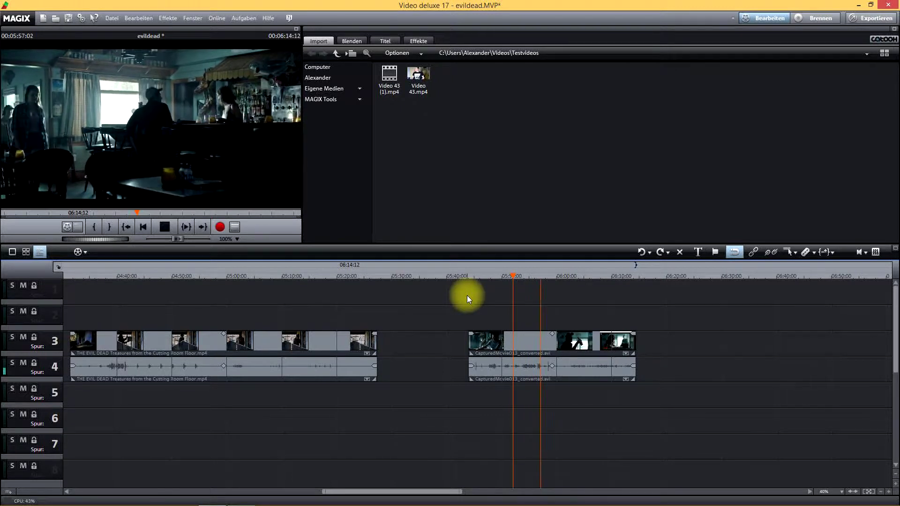
key("space")
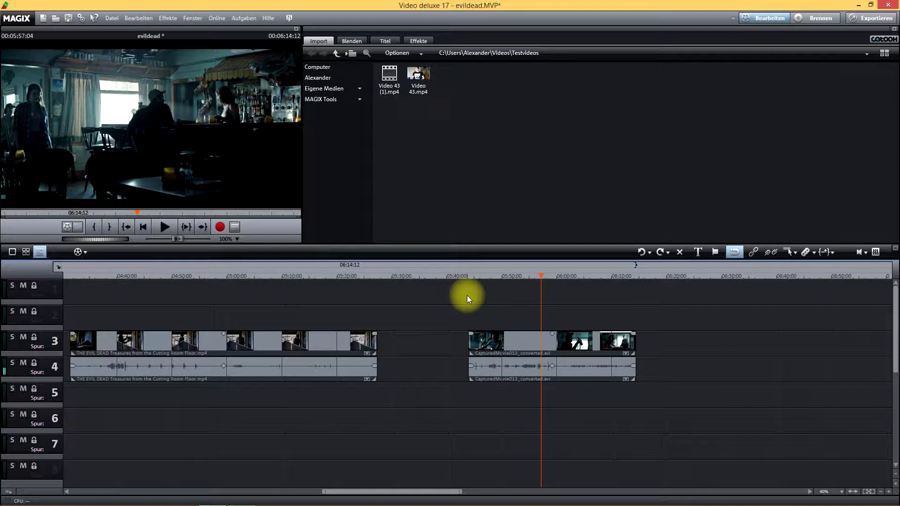
key("space")
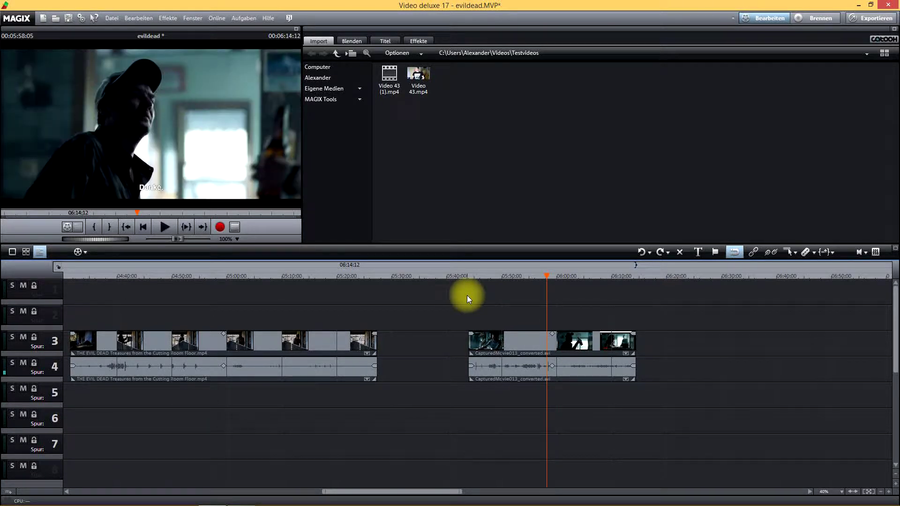
key("space")
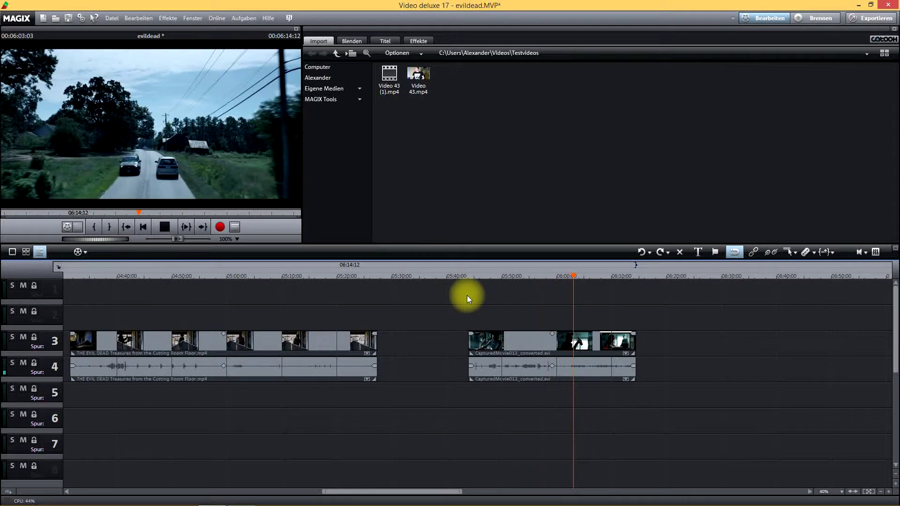
key("space")
Replay the bar scene from about 05:54, pausing at the wide shot and again at the road shot
left_click_drag(576, 276, 524, 283)
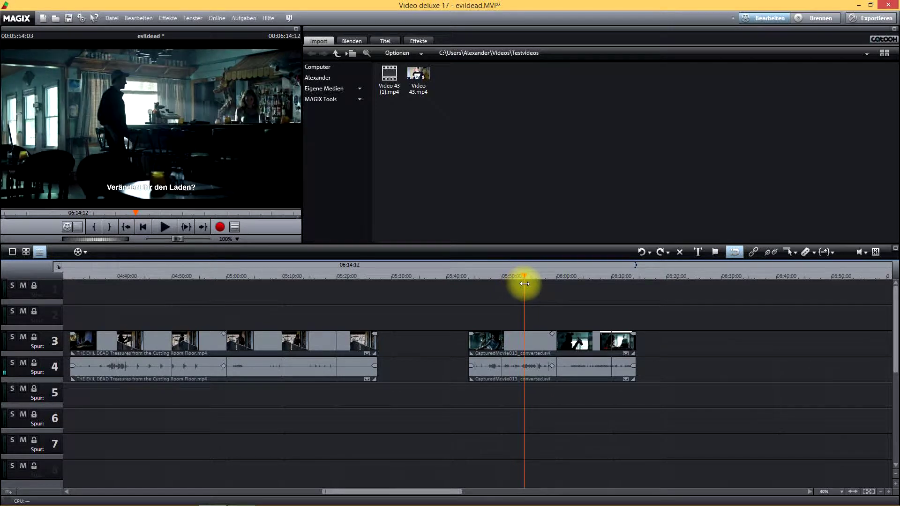
left_click(167, 232)
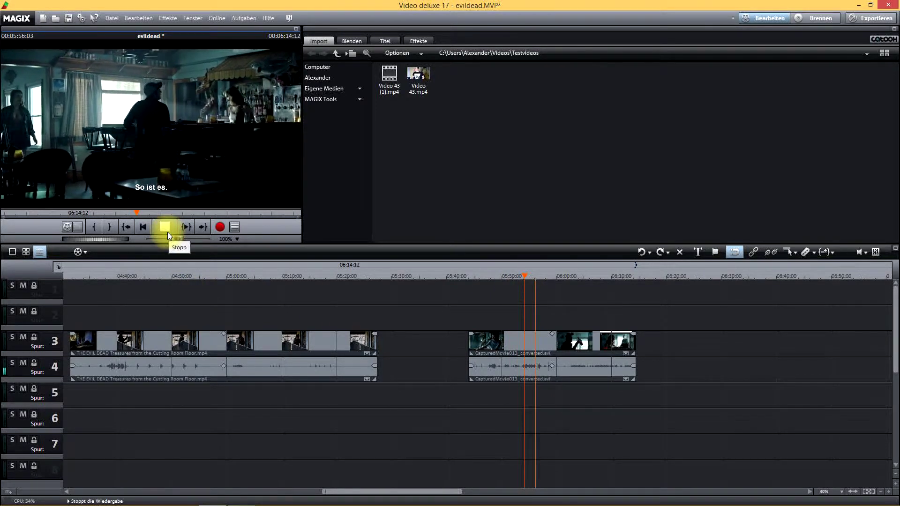
left_click(167, 232)
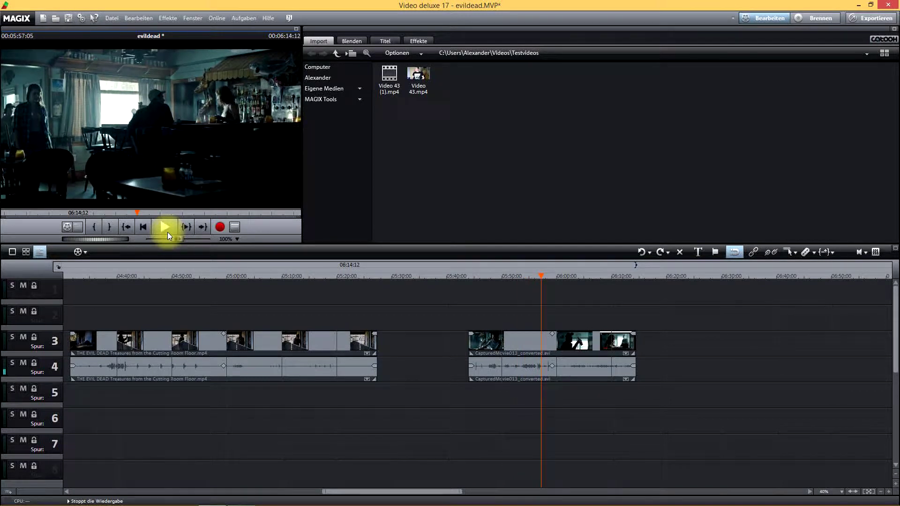
left_click(165, 227)
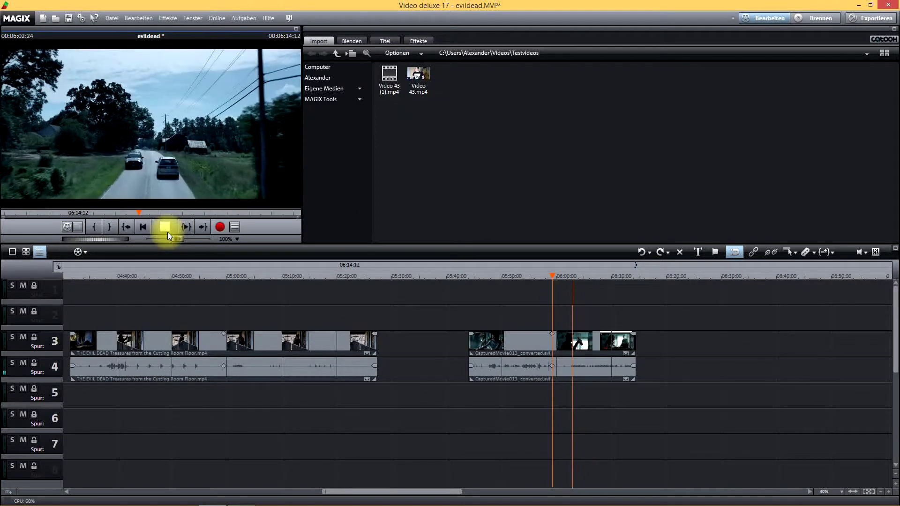
left_click(167, 232)
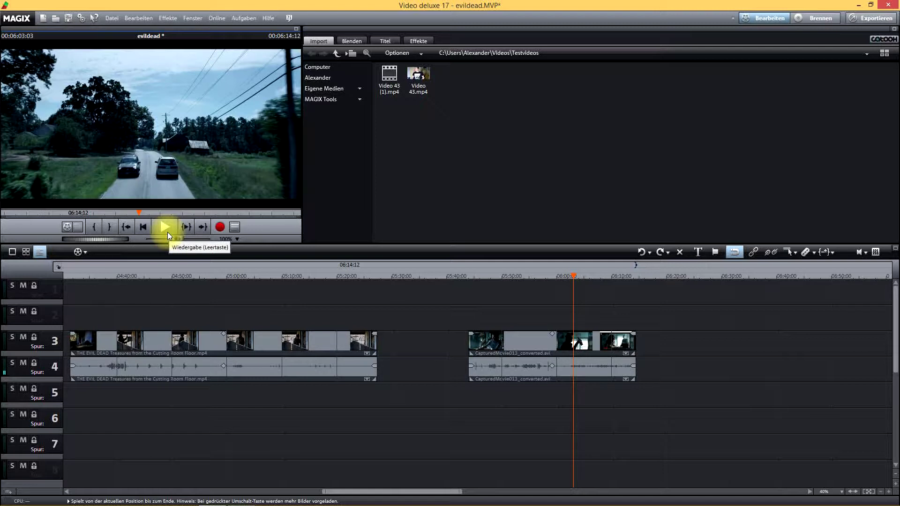
Play the bar scene again from about 05:52:19 and stop at the close-up of the man in the cap
left_click_drag(571, 276, 517, 282)
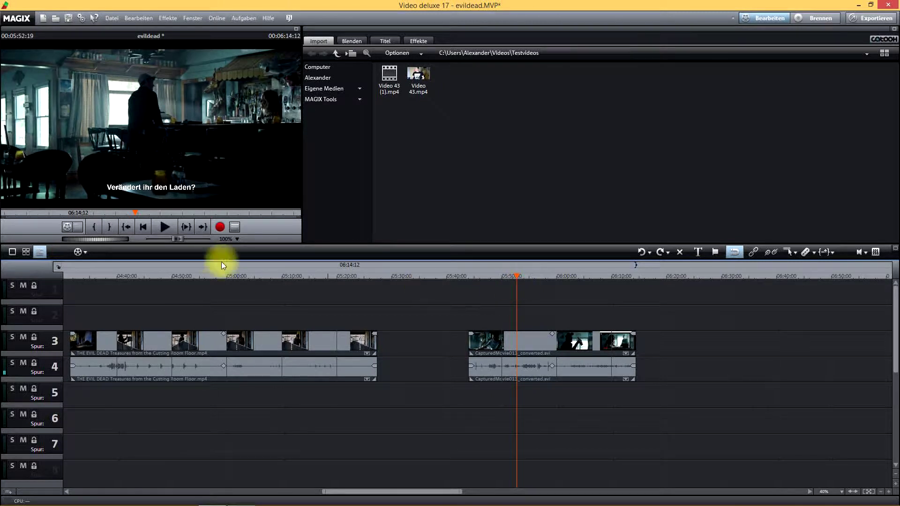
left_click(163, 227)
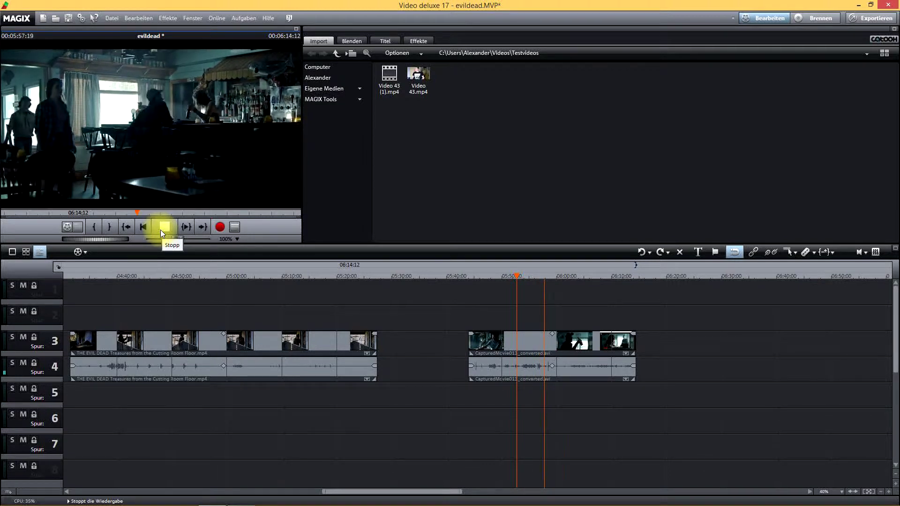
left_click(161, 230)
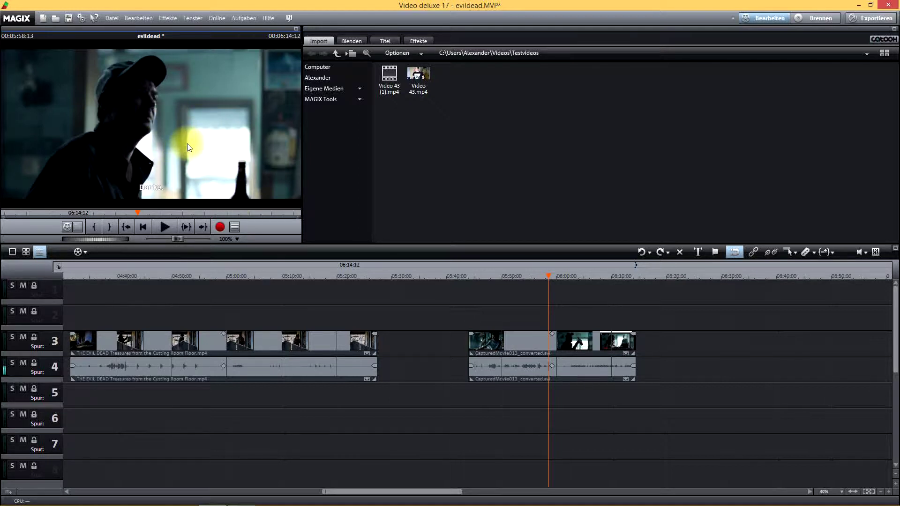
Scrub back and forth through the captured movie clip between about 05:53 and 06:03 to compare its successive shots
left_click_drag(558, 279, 520, 280)
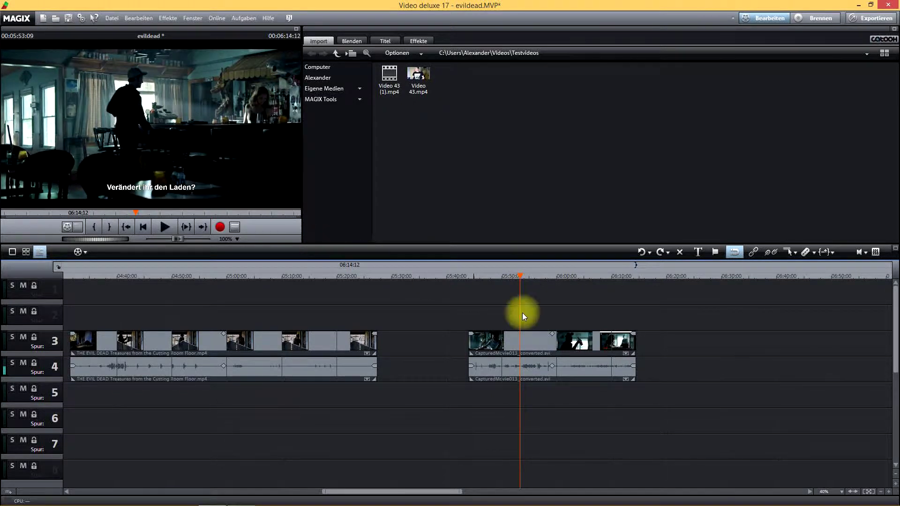
left_click_drag(519, 276, 537, 283)
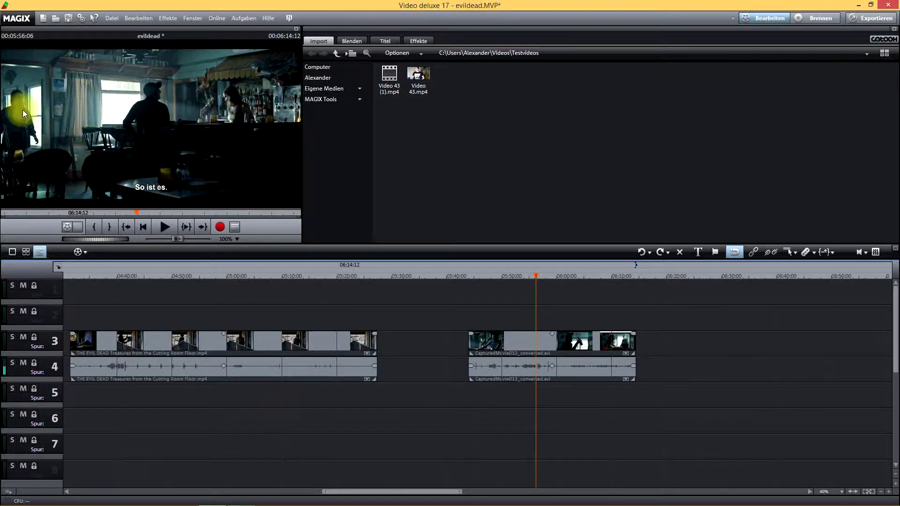
left_click_drag(533, 273, 517, 273)
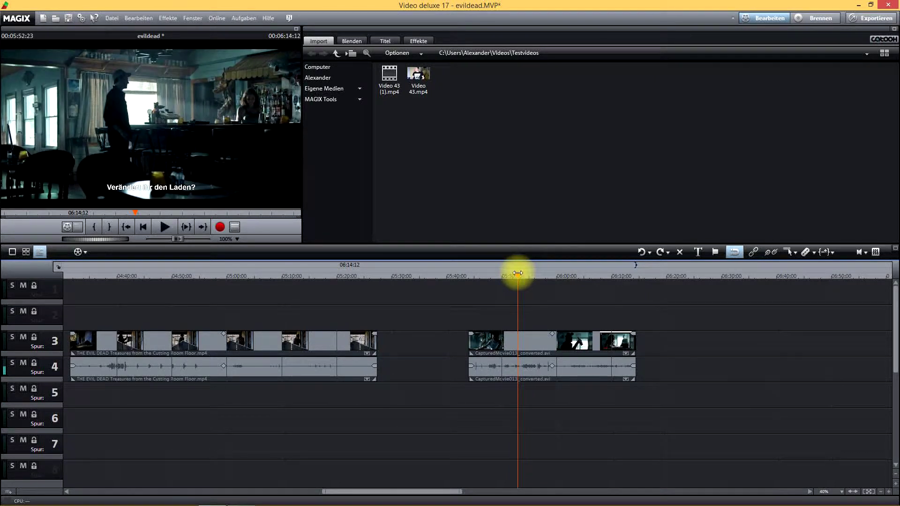
left_click(519, 277)
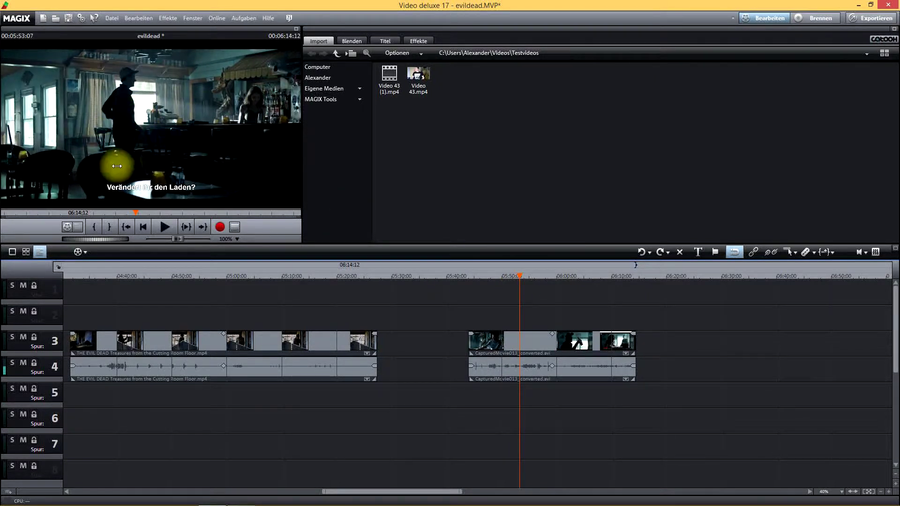
left_click_drag(520, 277, 574, 283)
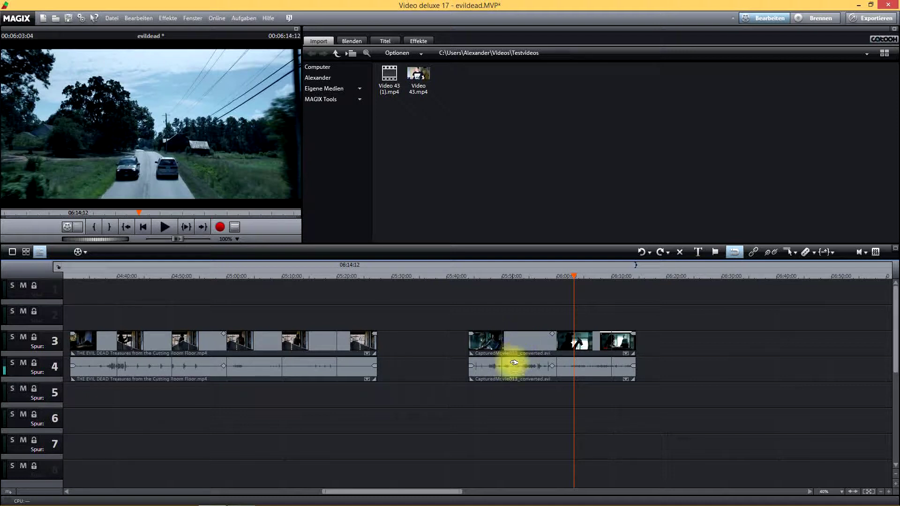
left_click_drag(573, 276, 550, 277)
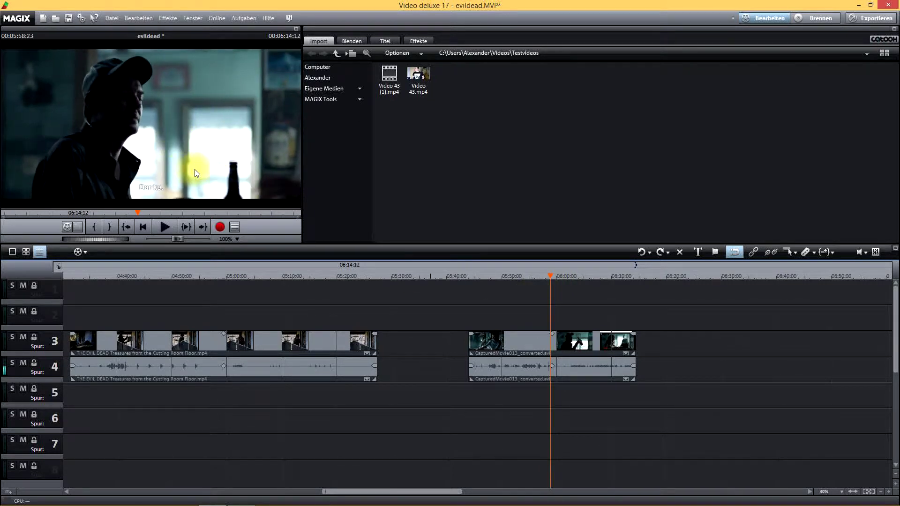
Delete the CapturedMovie013_converted.avi clip with its audio from tracks 3 and 4
mouse_move(668, 502)
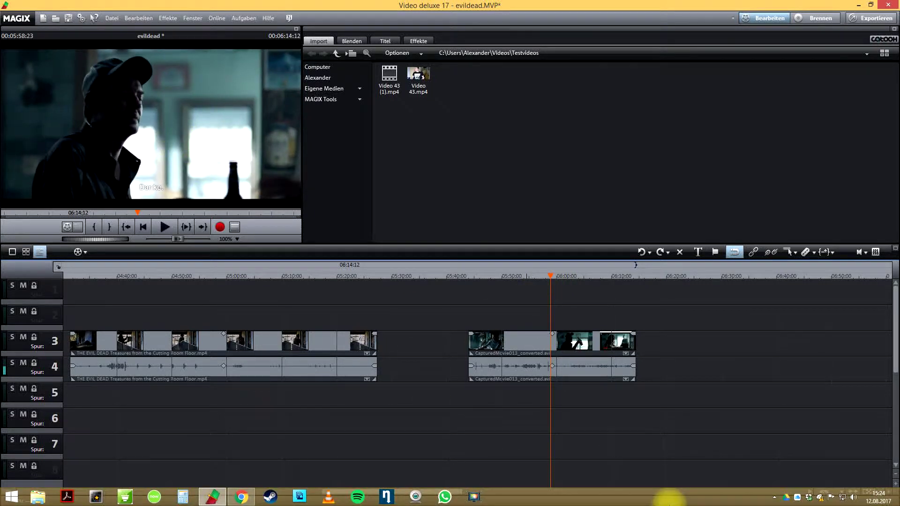
left_click(511, 365)
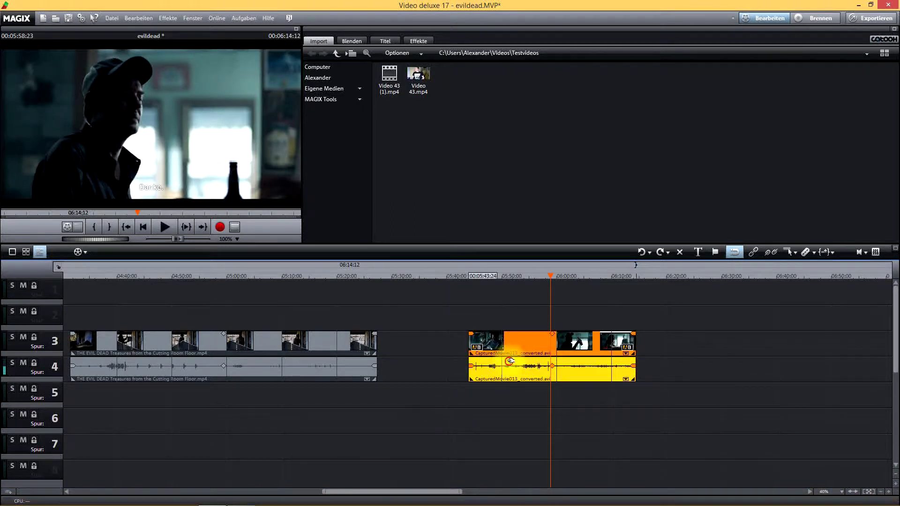
left_click(679, 251)
Play the first seconds of the raw Evil Dead clapperboard clip that starts at about 03:09 on track 3
left_click_drag(391, 491, 303, 487)
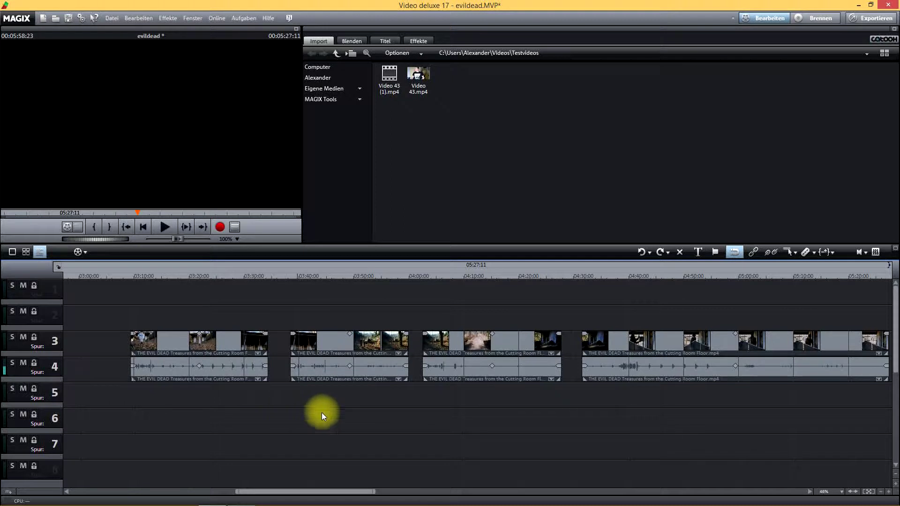
left_click_drag(292, 493, 295, 493)
left_click(114, 275)
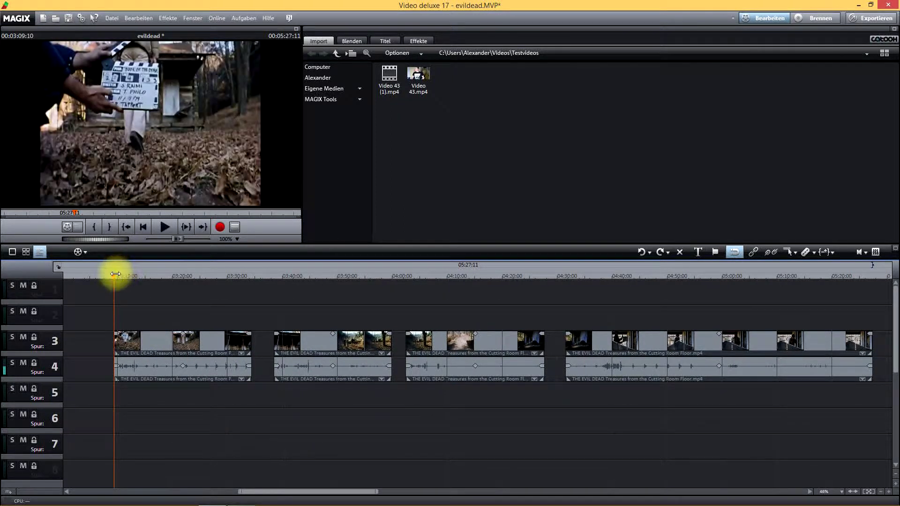
left_click(165, 228)
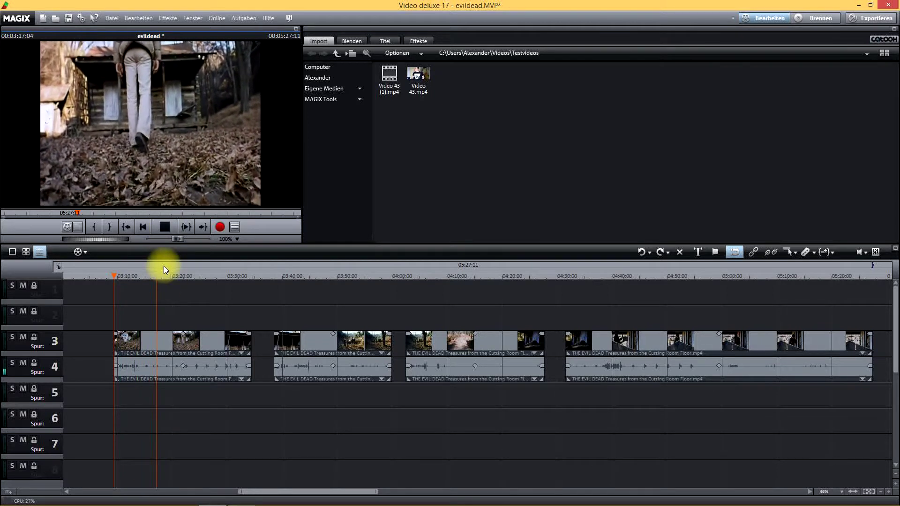
key("space")
Scrub through the remaining raw Evil Dead clips on track 3 up to about 05:25
left_click_drag(160, 277, 392, 288)
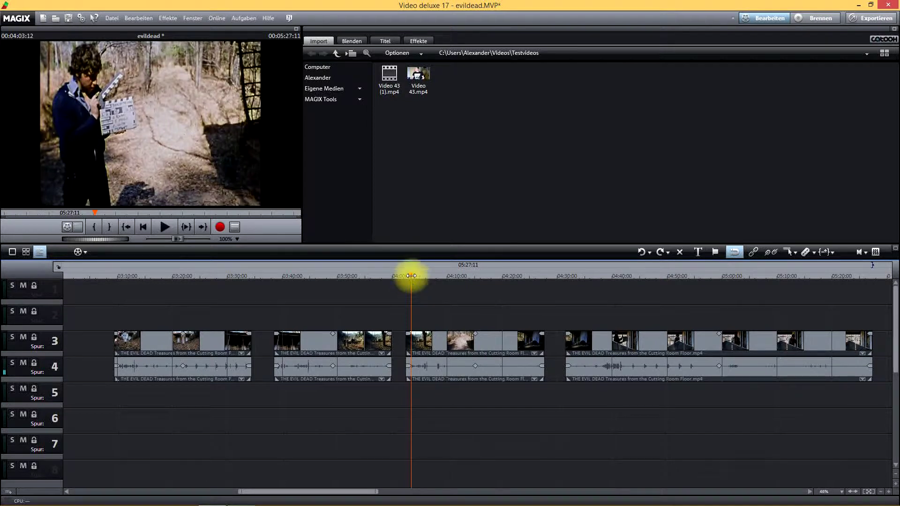
left_click_drag(411, 276, 744, 278)
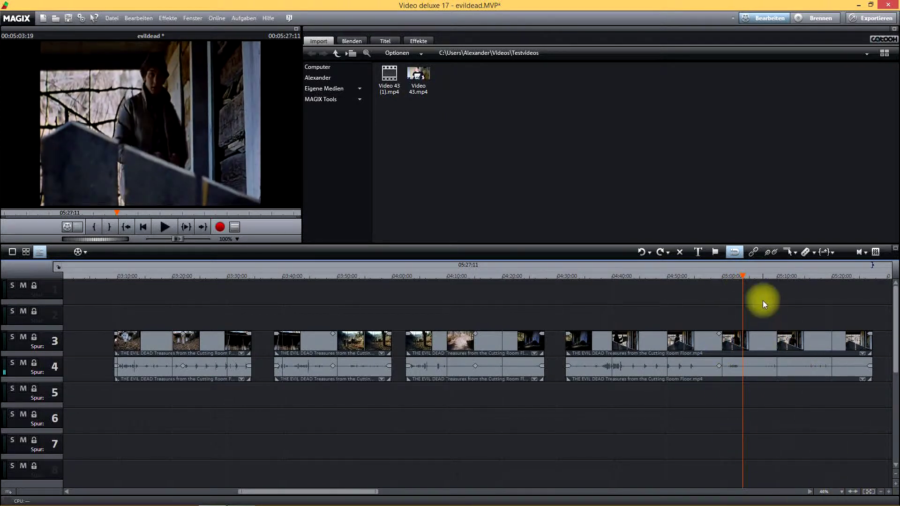
left_click_drag(744, 275, 864, 290)
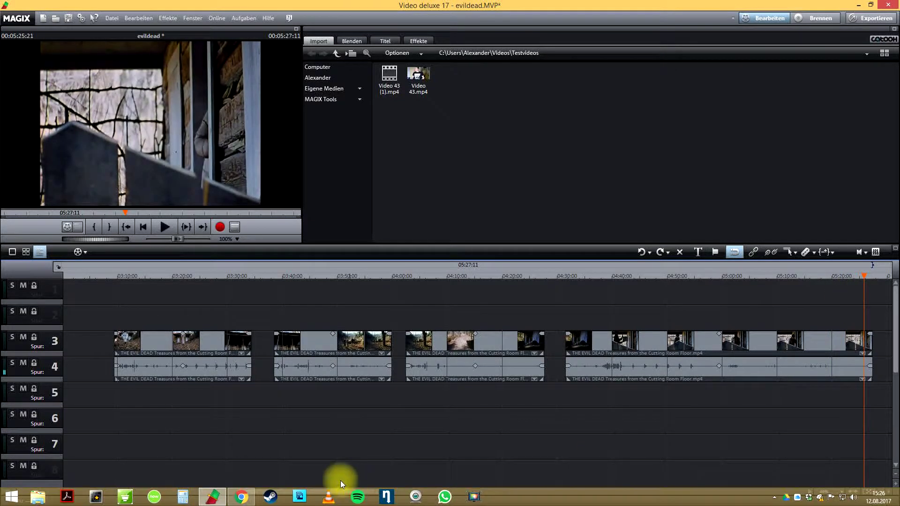
Scrub through the first edited sequence on track 3 from about 00:08 to 00:42, stopping at the cuts between its shots
left_click_drag(285, 491, 164, 490)
left_click_drag(133, 483, 112, 479)
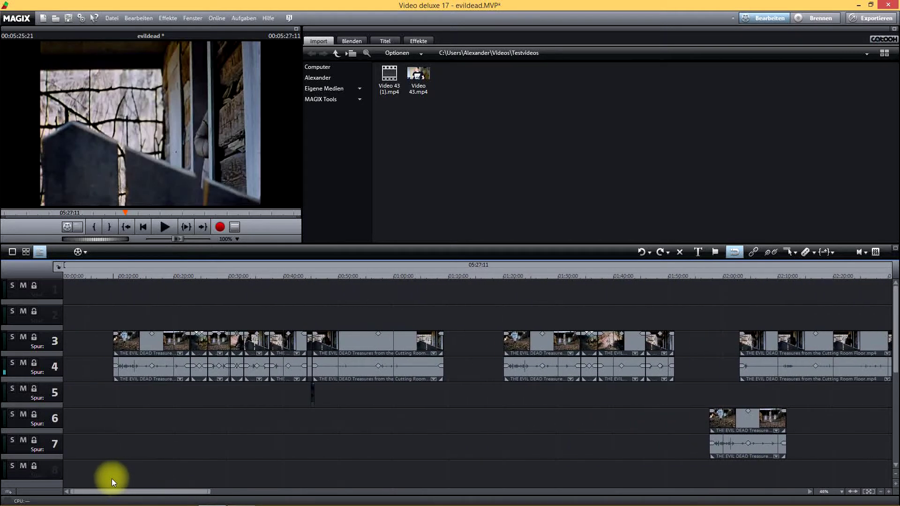
left_click(887, 492)
left_click_drag(415, 491, 103, 476)
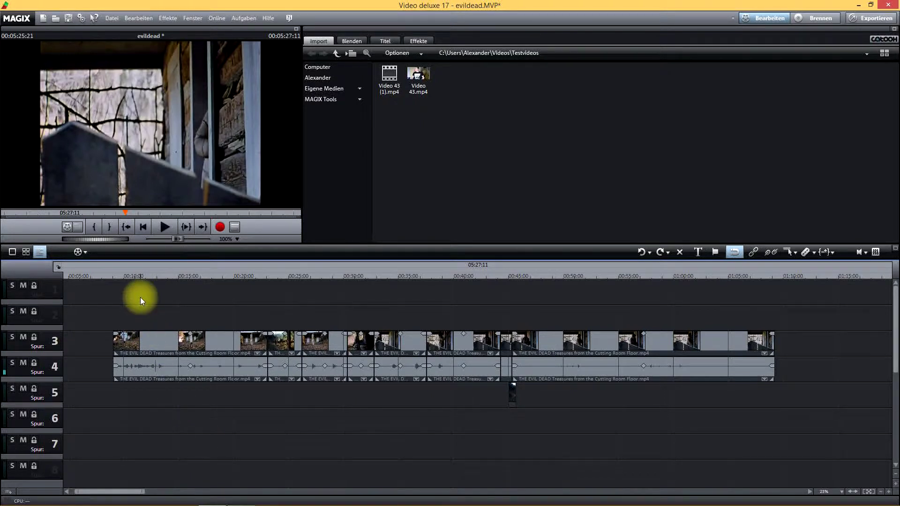
left_click_drag(109, 274, 194, 277)
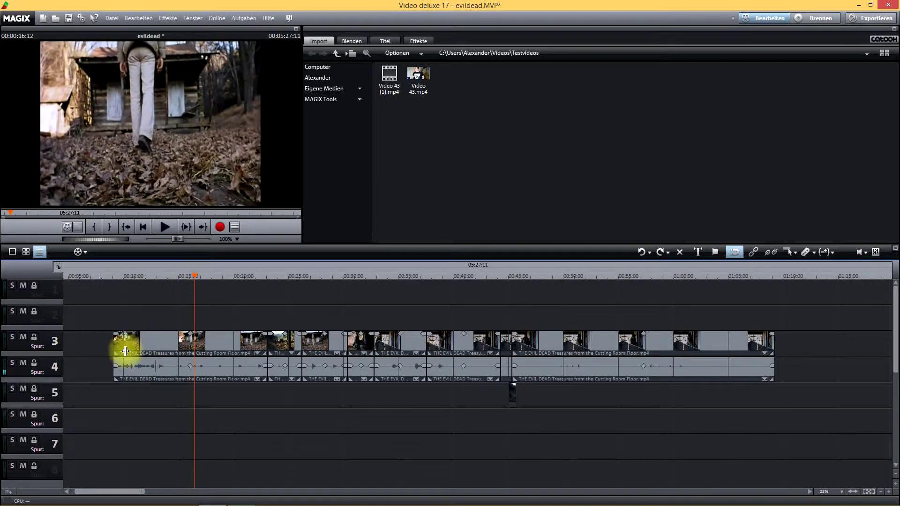
left_click_drag(194, 275, 265, 276)
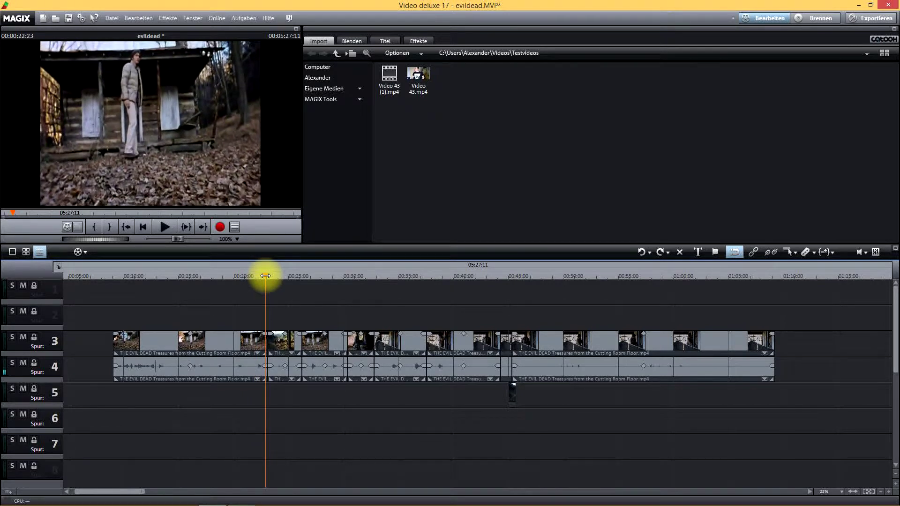
left_click_drag(270, 276, 302, 270)
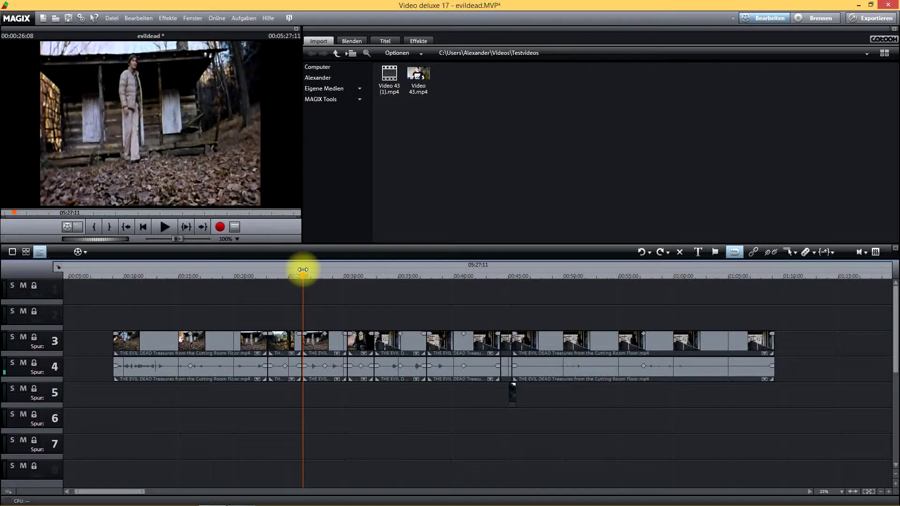
left_click_drag(302, 270, 344, 271)
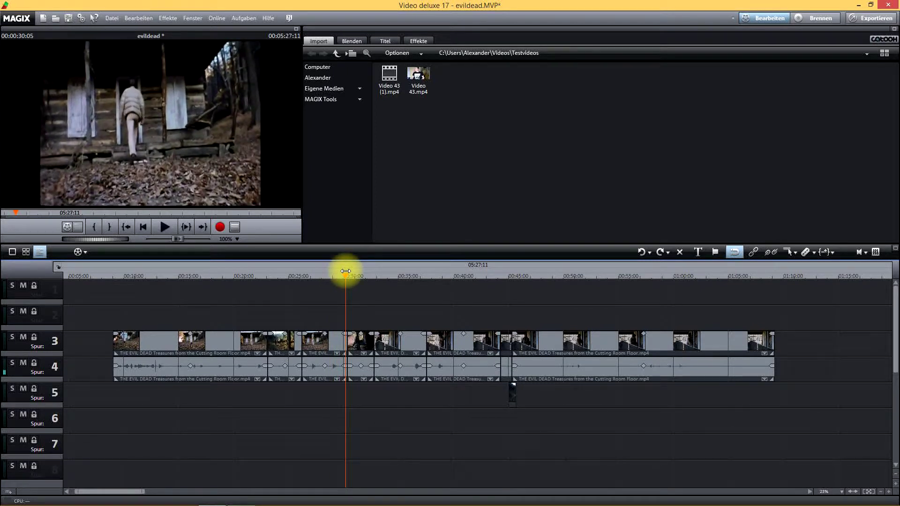
left_click_drag(346, 271, 474, 277)
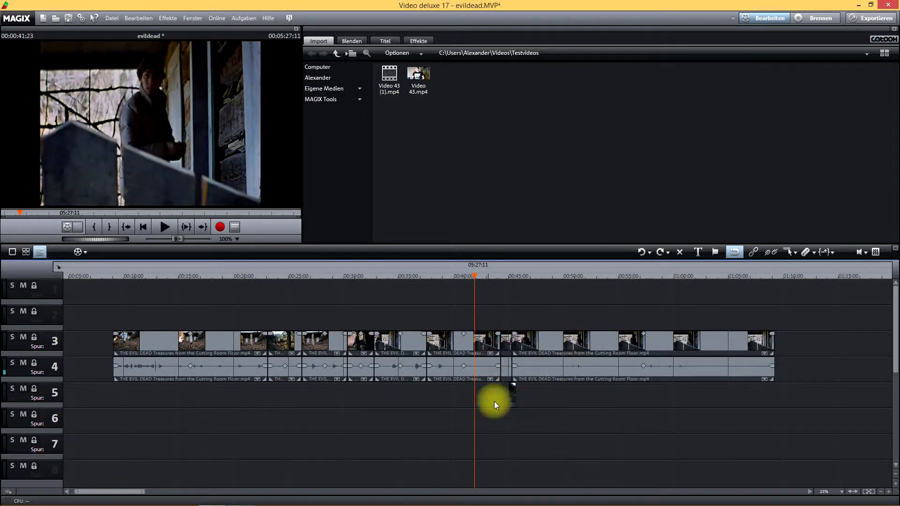
Scrub back and forth through the second edited sequence on track 3, from about 01:20 to 01:43, comparing its shot transitions
left_click_drag(126, 491, 196, 495)
left_click_drag(233, 277, 391, 271)
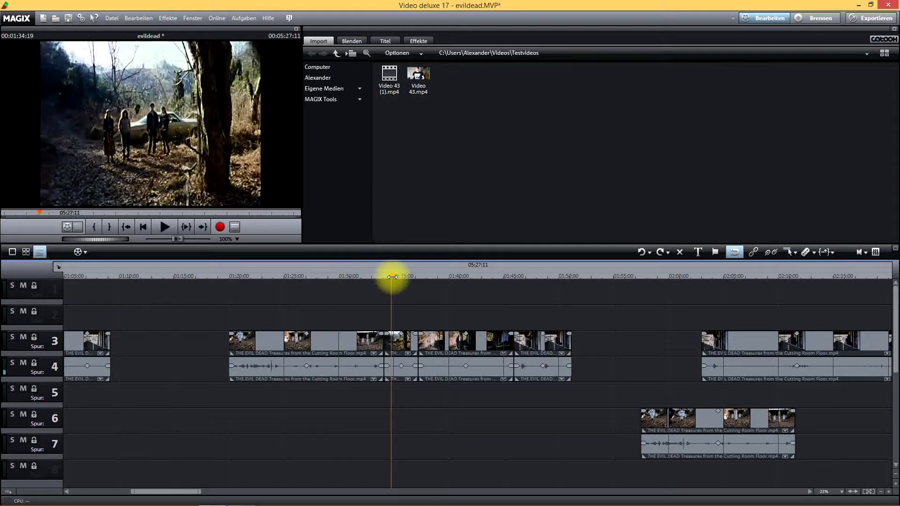
left_click_drag(392, 277, 412, 266)
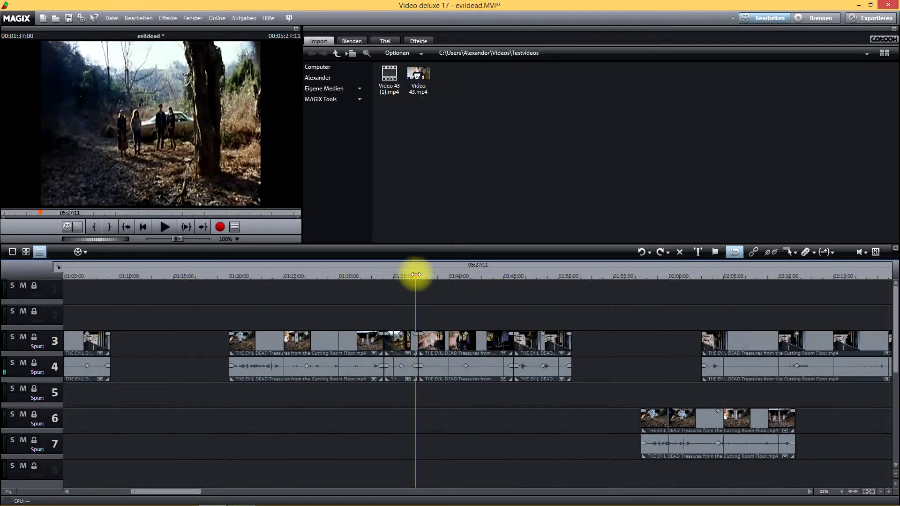
left_click_drag(416, 274, 447, 267)
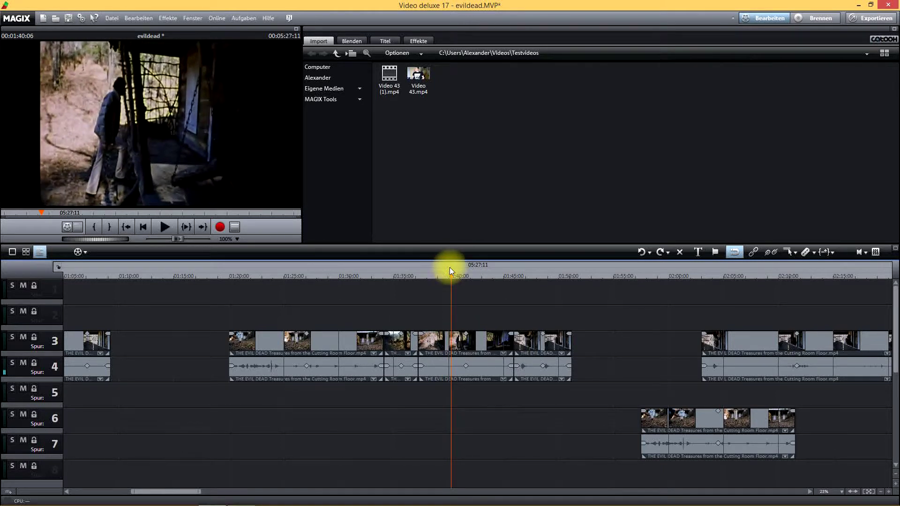
left_click_drag(451, 276, 382, 279)
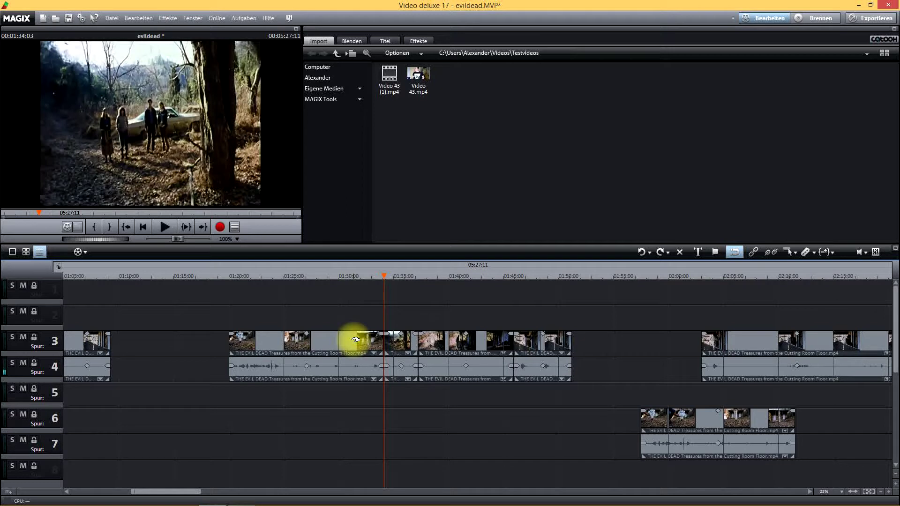
left_click_drag(384, 275, 478, 288)
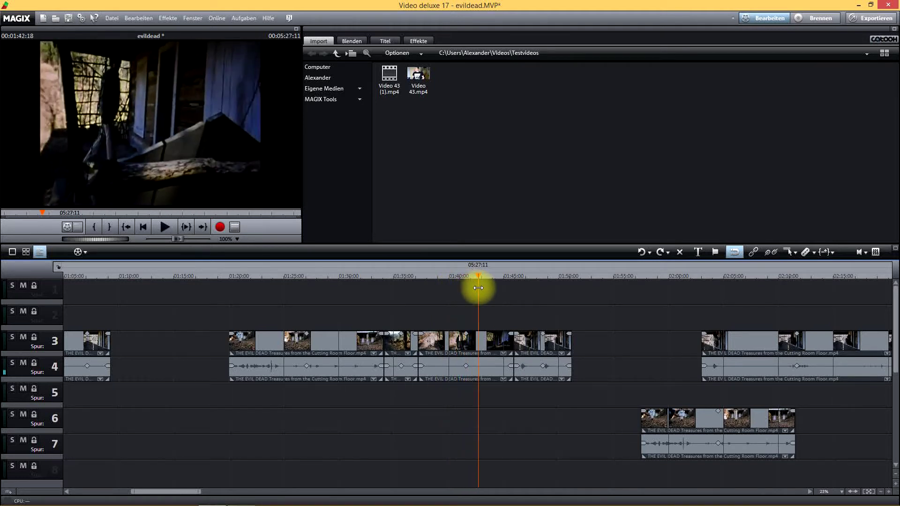
Return to the first edited sequence on track 3 and review its shots up to about 00:27
left_click_drag(160, 493, 121, 491)
left_click_drag(123, 275, 100, 276)
left_click_drag(131, 494, 111, 488)
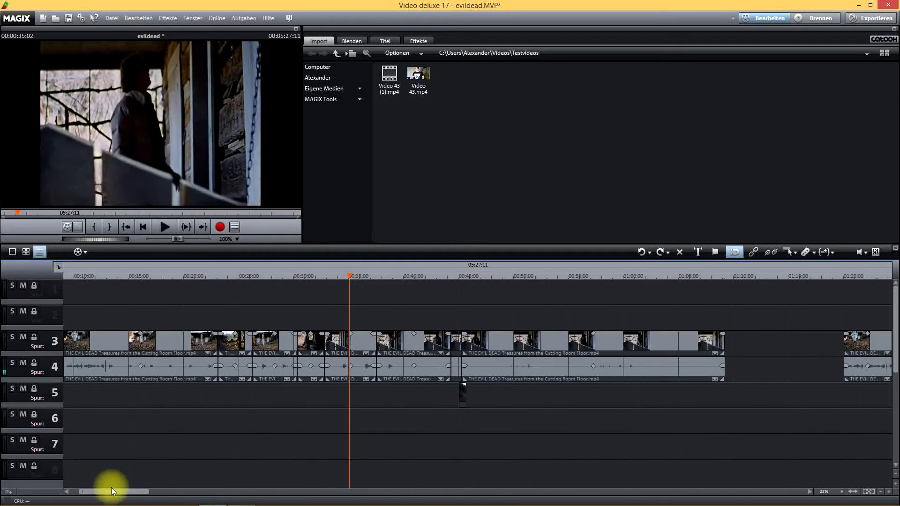
left_click_drag(206, 277, 260, 277)
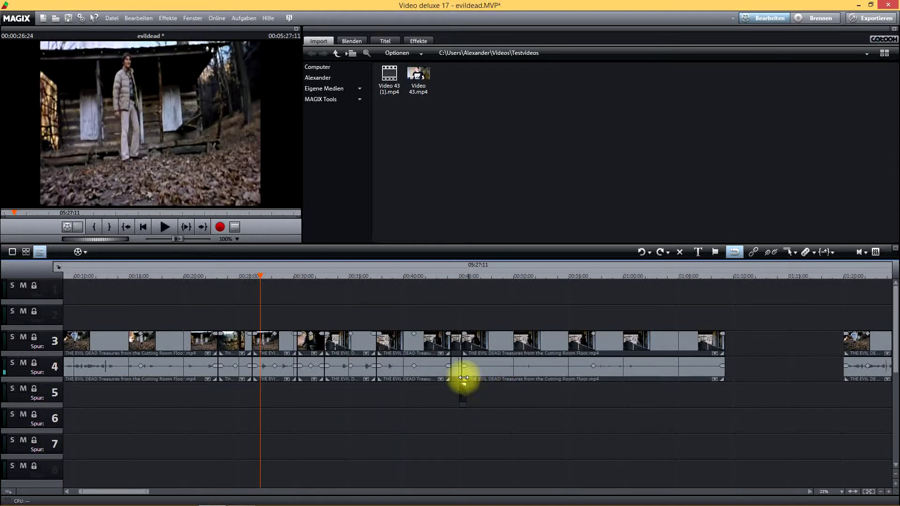
Scrub across the short shot on track 3 between about 00:44 and 00:46, near the small clip on track 5
left_click_drag(447, 274, 450, 273)
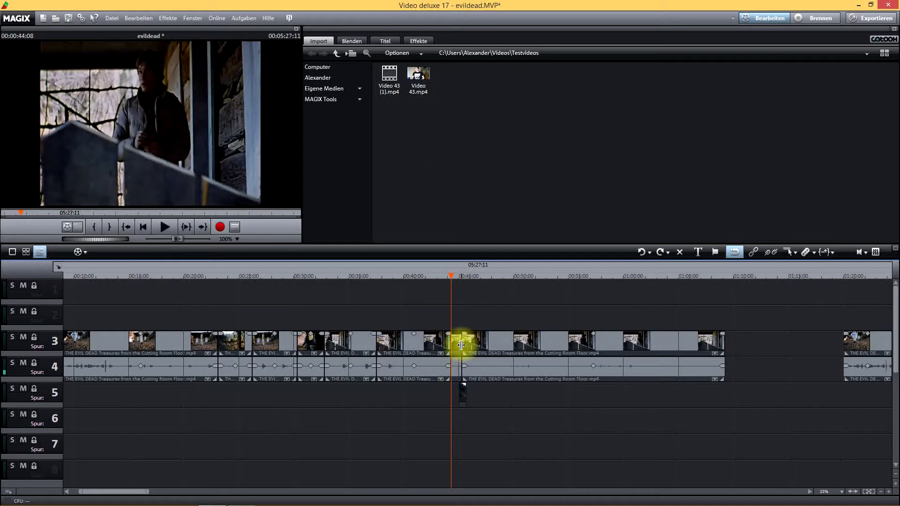
left_click_drag(452, 274, 466, 275)
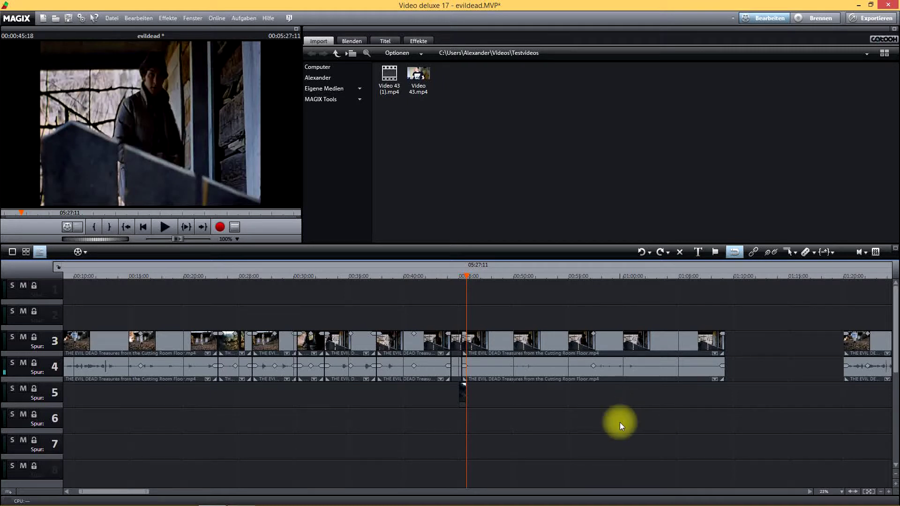
left_click(889, 491)
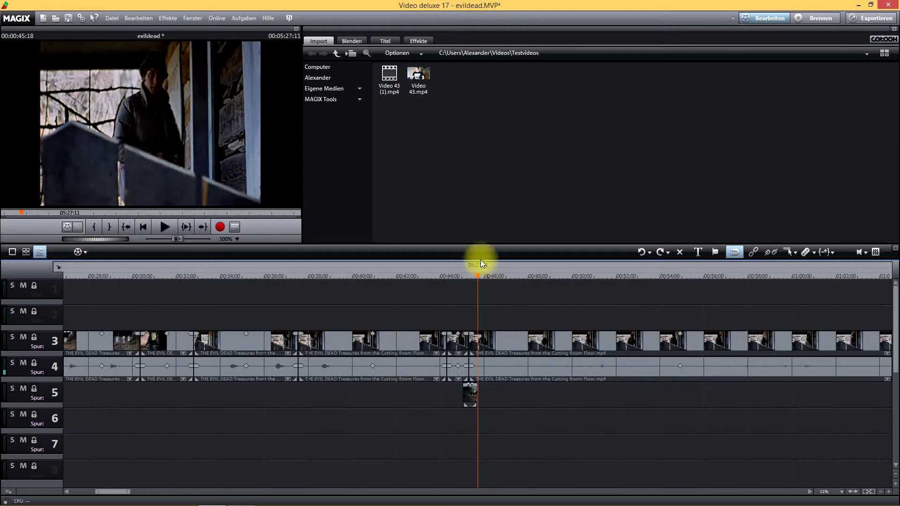
left_click_drag(478, 275, 448, 275)
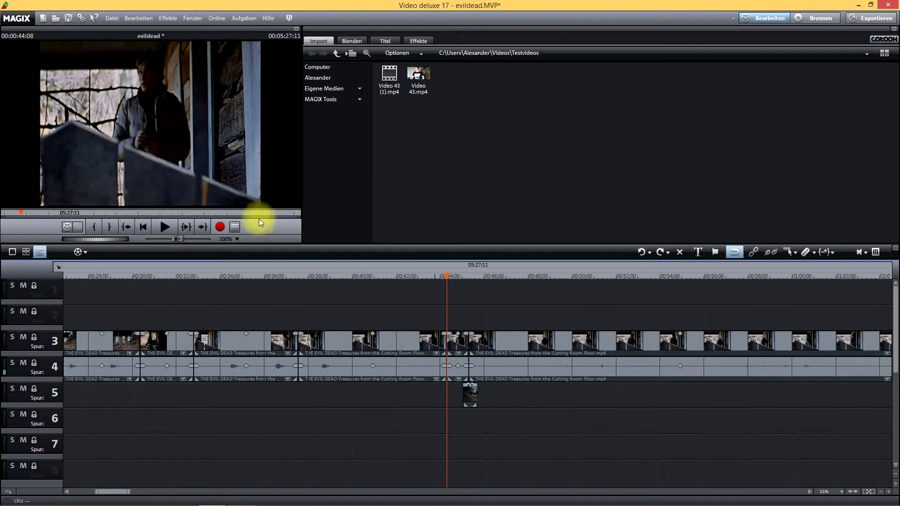
Move the small clip on track 5 away to between about 00:47 and 00:48, and play the cut at about 00:44 without it
left_click_drag(466, 391, 524, 402)
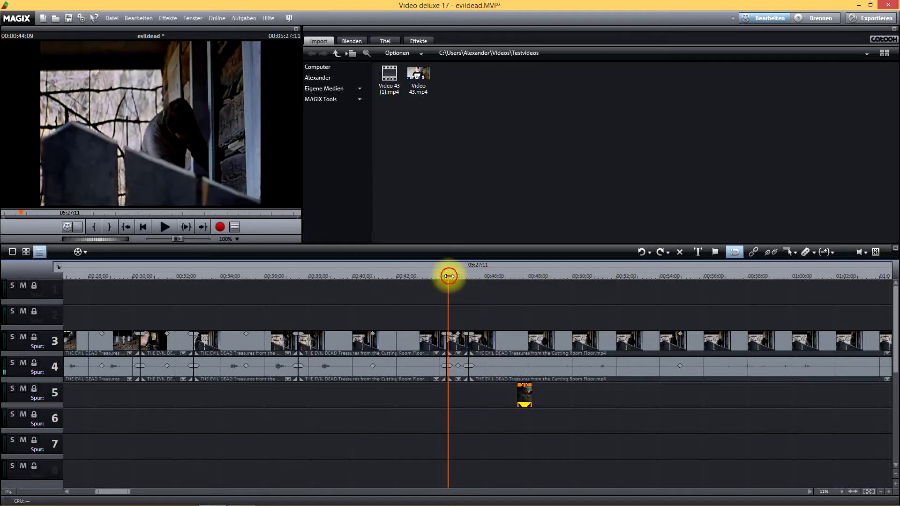
left_click_drag(447, 276, 454, 277)
left_click(168, 226)
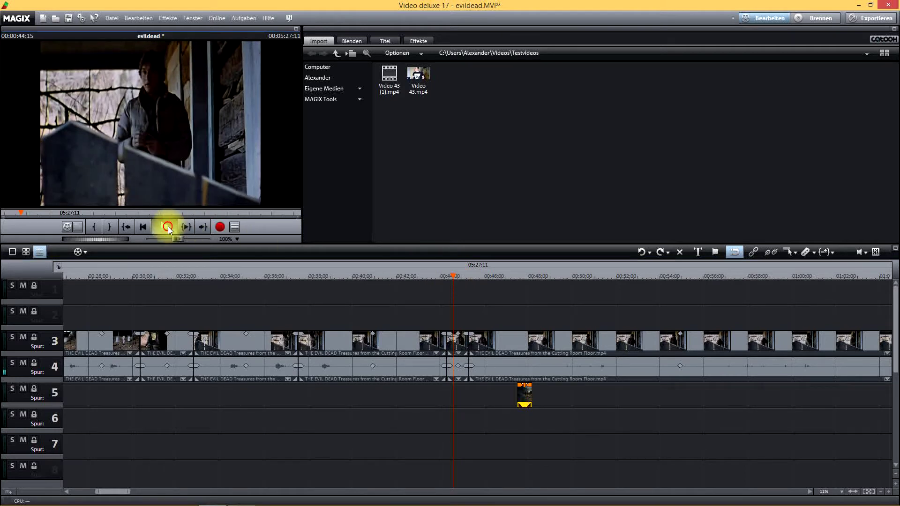
left_click(168, 226)
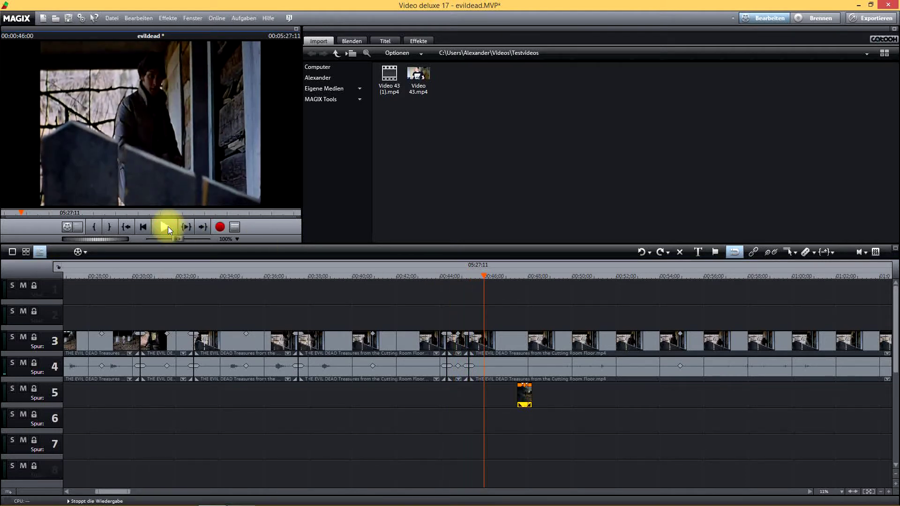
left_click_drag(483, 276, 454, 285)
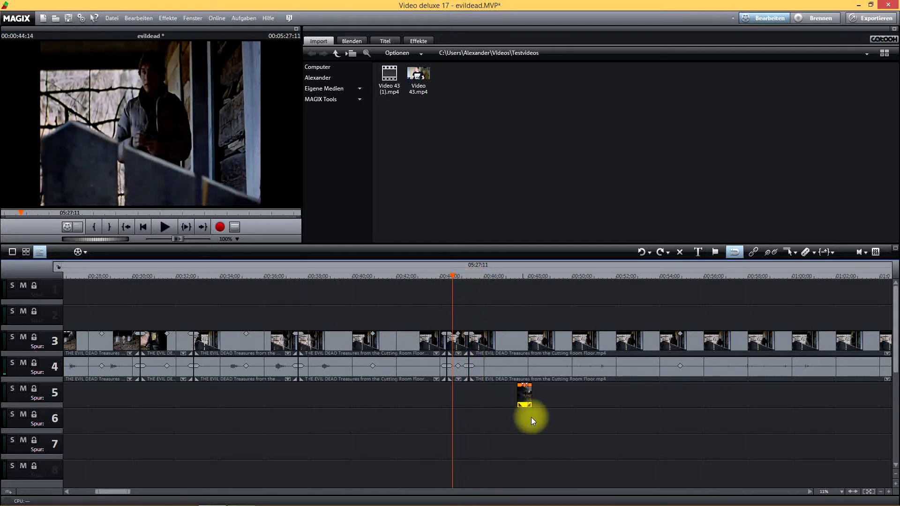
Move the small clip on track 5 back to about 00:45 and play the cut from about 00:44 with it
left_click_drag(525, 393, 472, 391)
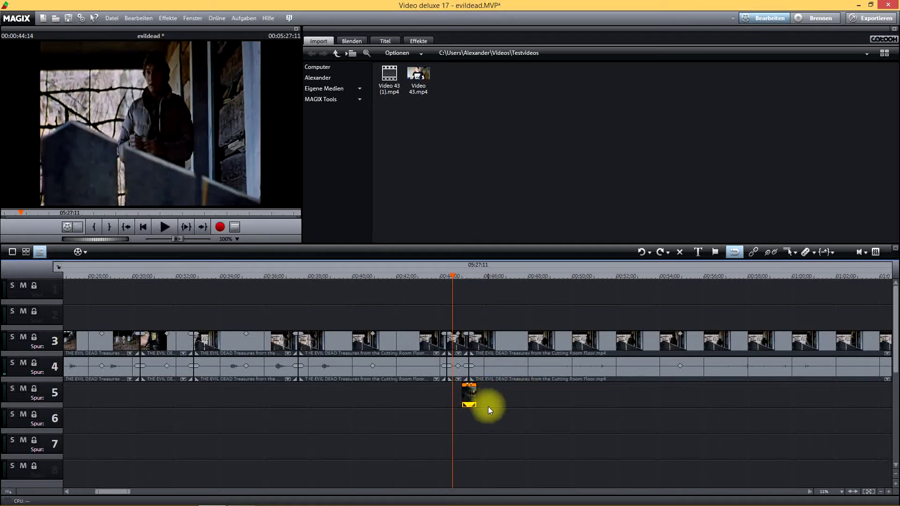
left_click_drag(458, 280, 440, 277)
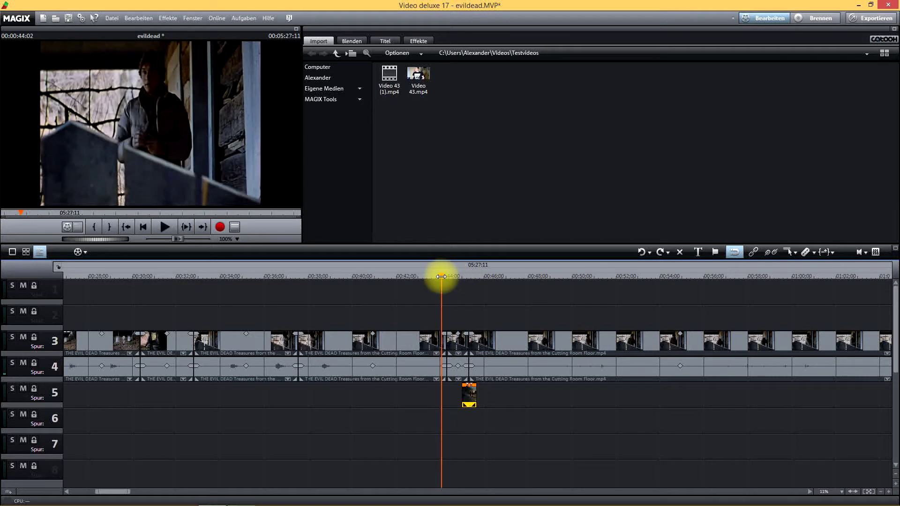
left_click(167, 226)
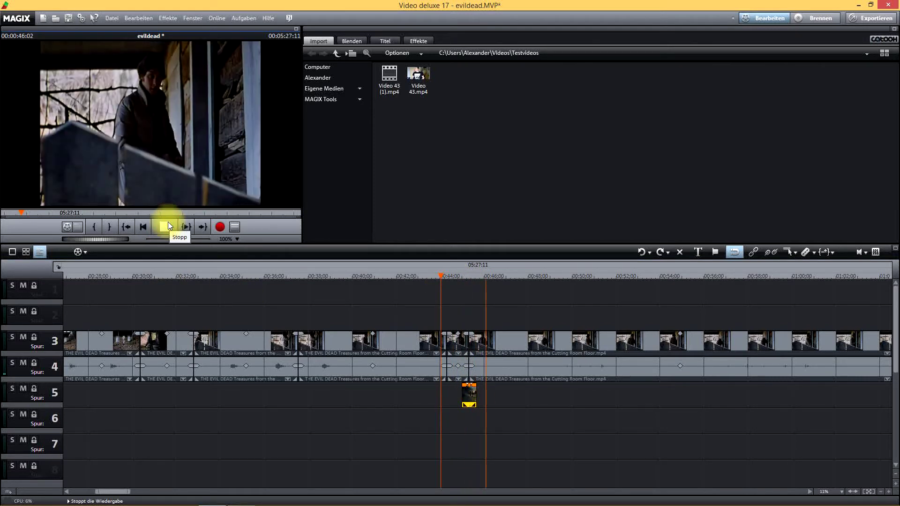
left_click(167, 223)
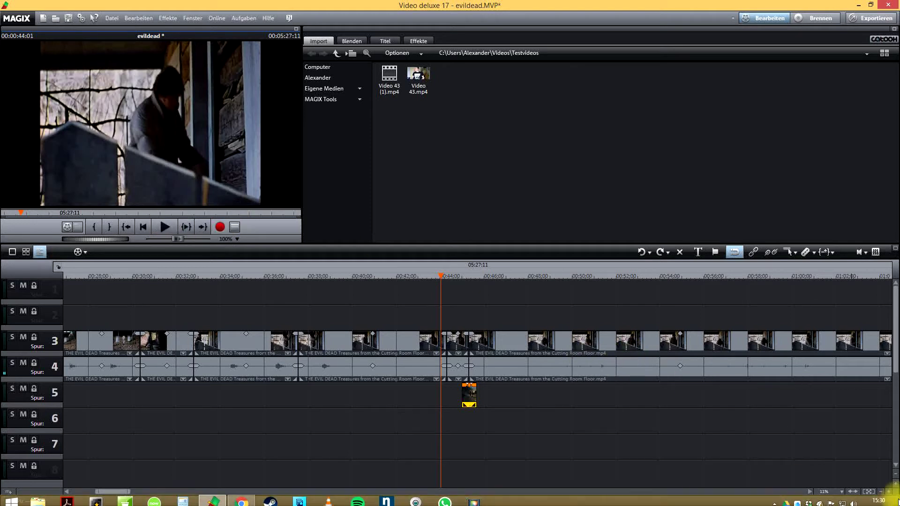
left_click(869, 491)
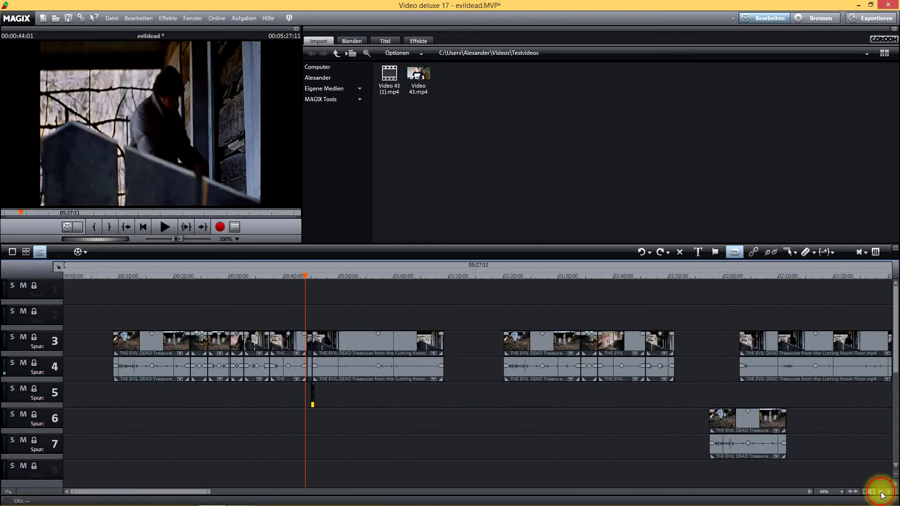
mouse_move(191, 485)
left_mouse_down()
mouse_move(356, 490)
mouse_move(177, 490)
left_mouse_up()
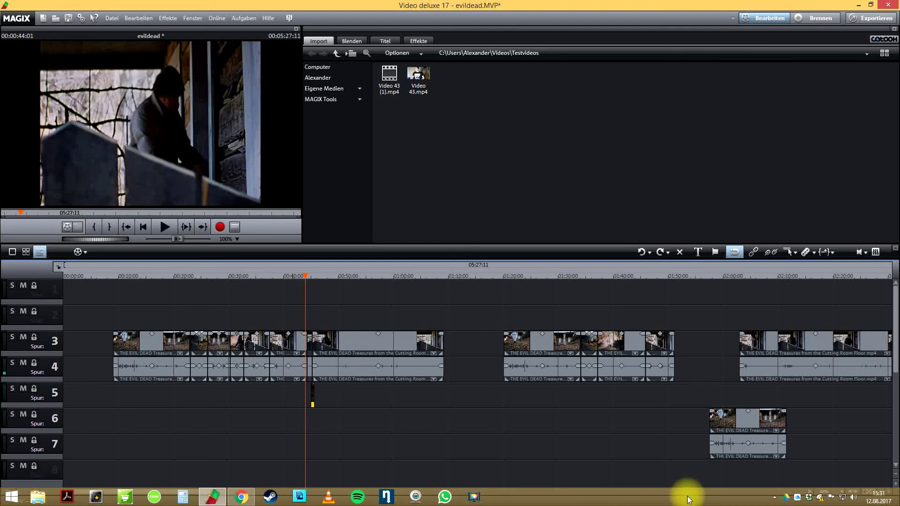
left_click(774, 497)
left_click(767, 450)
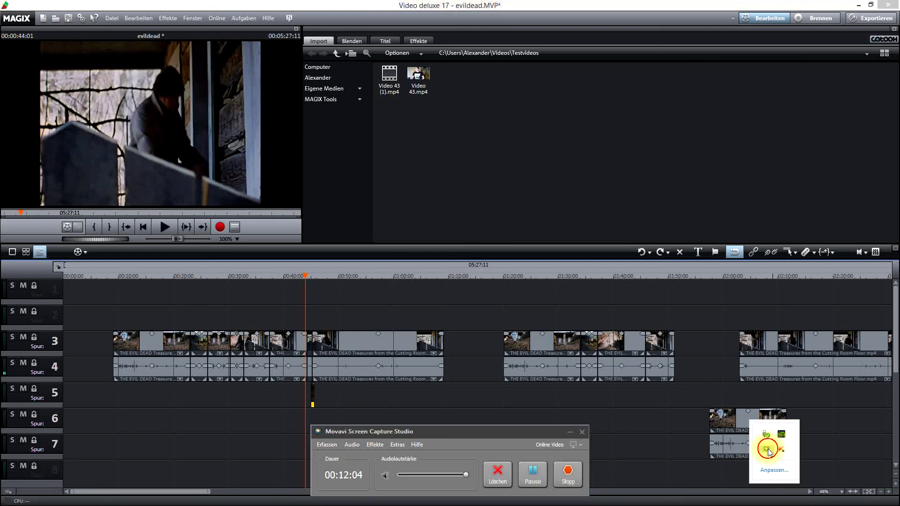